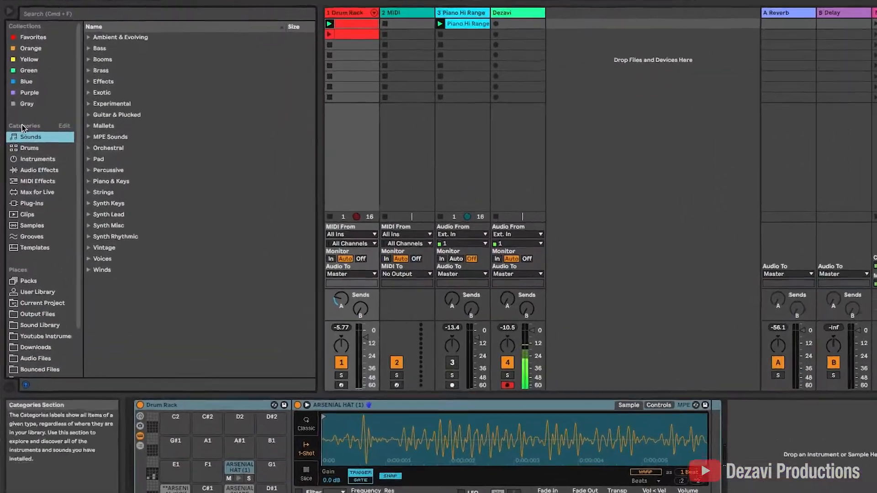
# - Find the Jazz Swing Med Tempo Accent 8ths groove in the Grooves library and apply it to the first Drum Rack clip
pyautogui.click(29, 235)
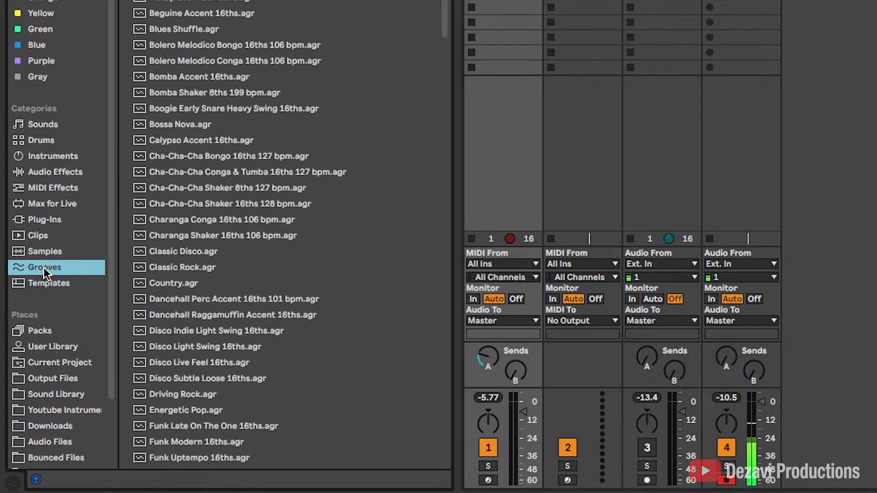
pyautogui.moveTo(444, 11); pyautogui.dragTo(444, 95)
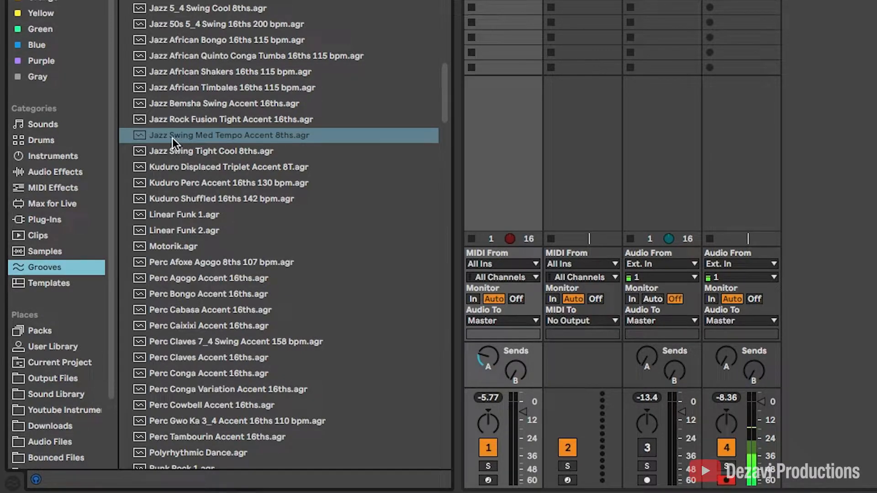
pyautogui.moveTo(147, 138); pyautogui.dragTo(424, 84)
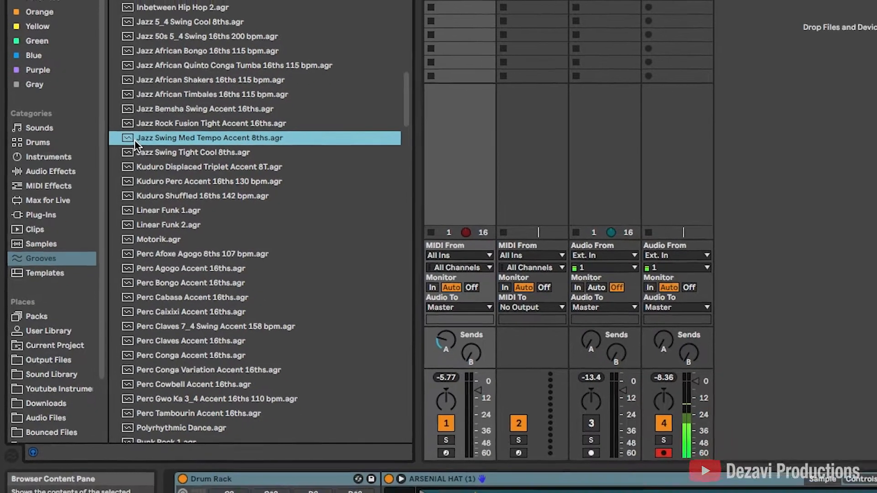
pyautogui.moveTo(301, 108); pyautogui.dragTo(363, 23)
pyautogui.moveTo(280, 56); pyautogui.dragTo(280, 56)
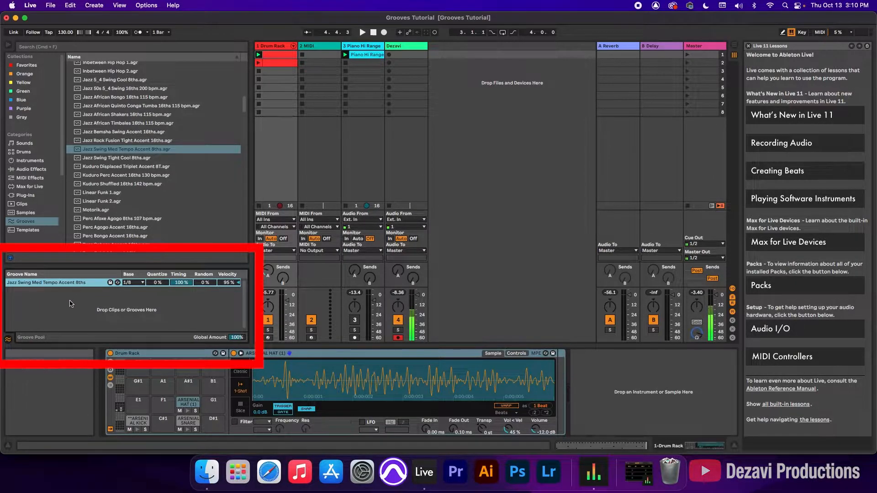
# - Open the first Drum Rack clip and choose Jazz Swing Med Tempo Accent 8ths as its groove
pyautogui.doubleClick(275, 56)
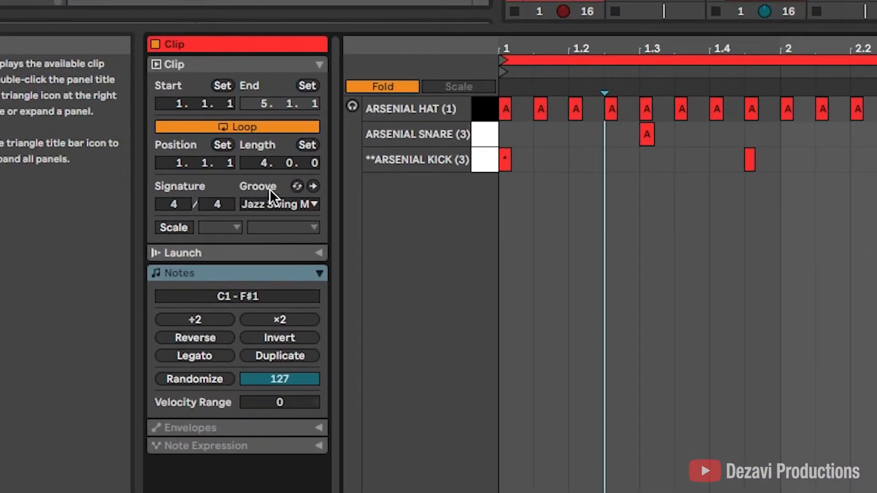
pyautogui.click(273, 203)
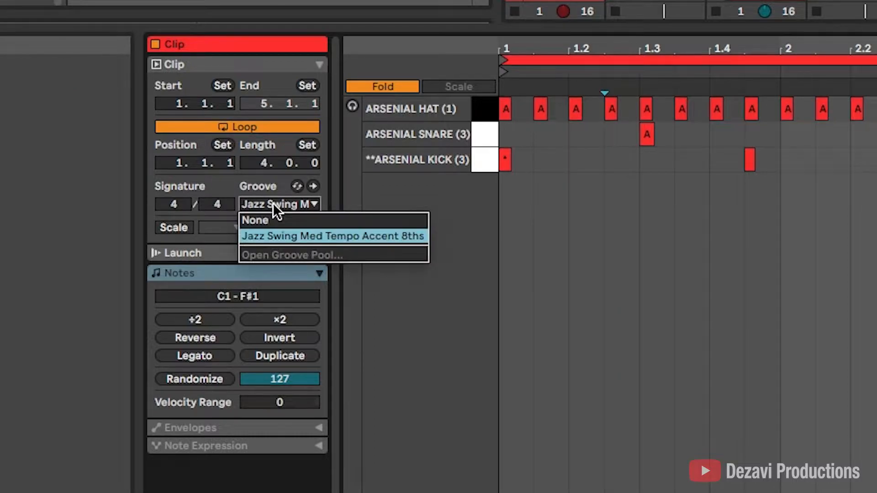
pyautogui.click(329, 236)
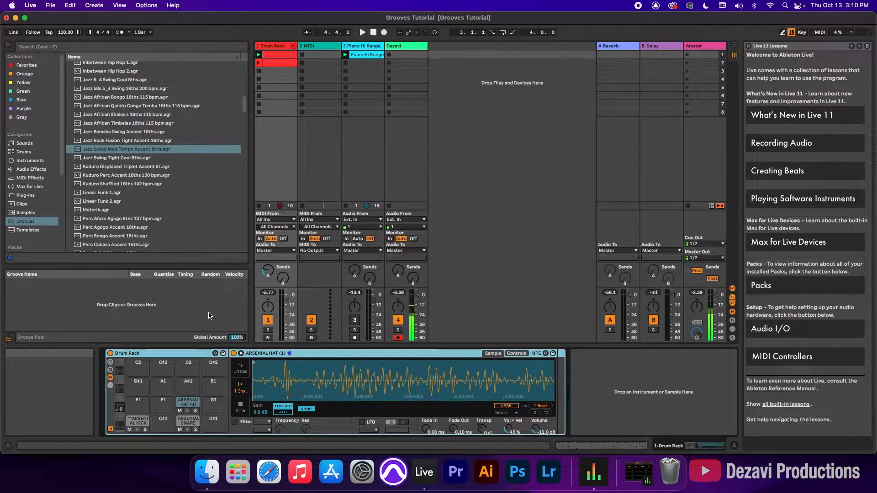
# - Show the Groove Pool and add the Jazz Swing Med Tempo Accent 8ths groove to it
pyautogui.click(9, 340)
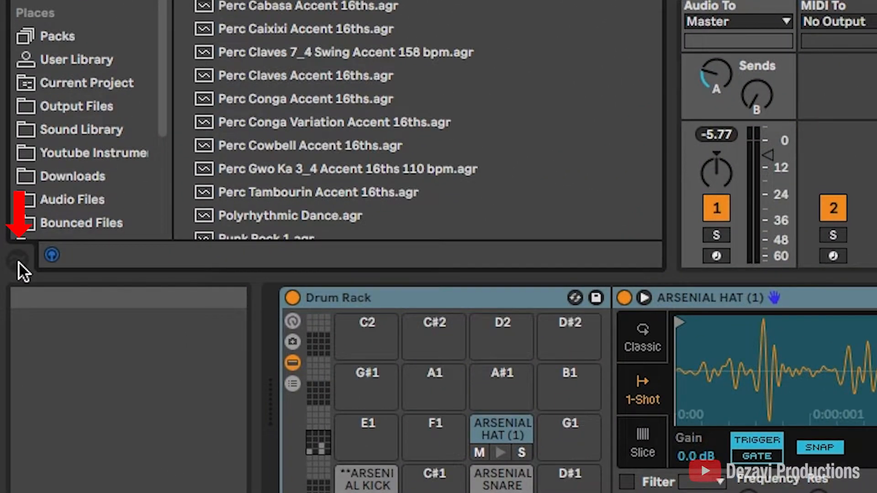
pyautogui.click(18, 260)
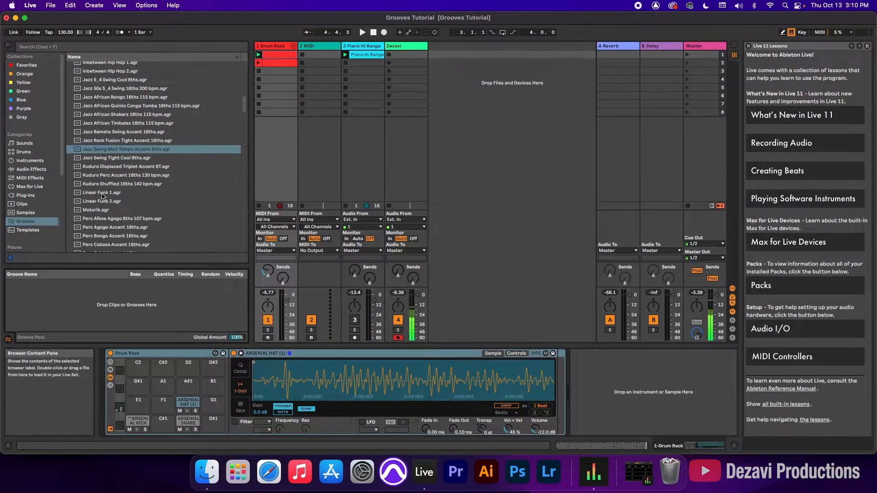
pyautogui.moveTo(158, 149); pyautogui.dragTo(129, 304)
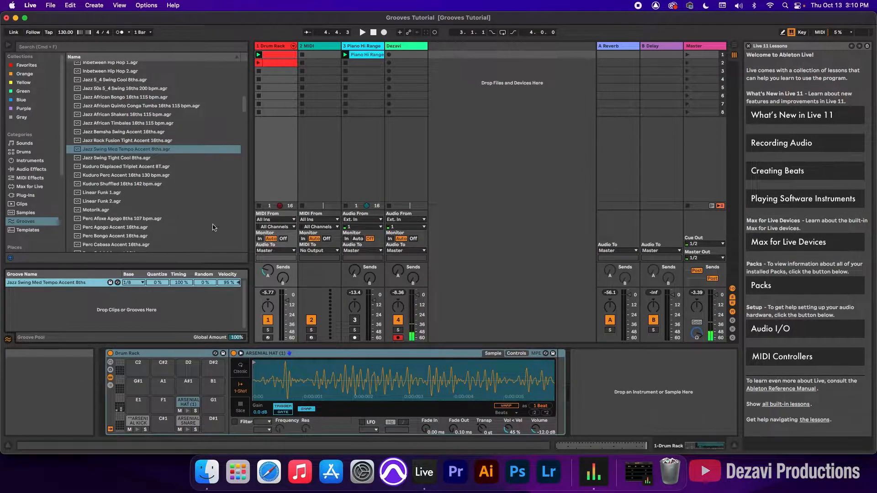
# - Assign the Jazz Swing Med Tempo Accent 8ths groove from the pool to the first Drum Rack clip
pyautogui.doubleClick(293, 56)
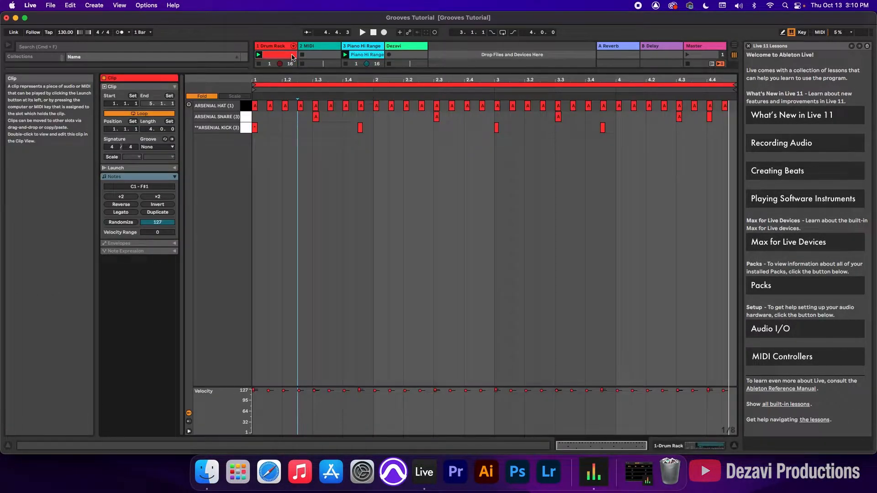
pyautogui.click(159, 147)
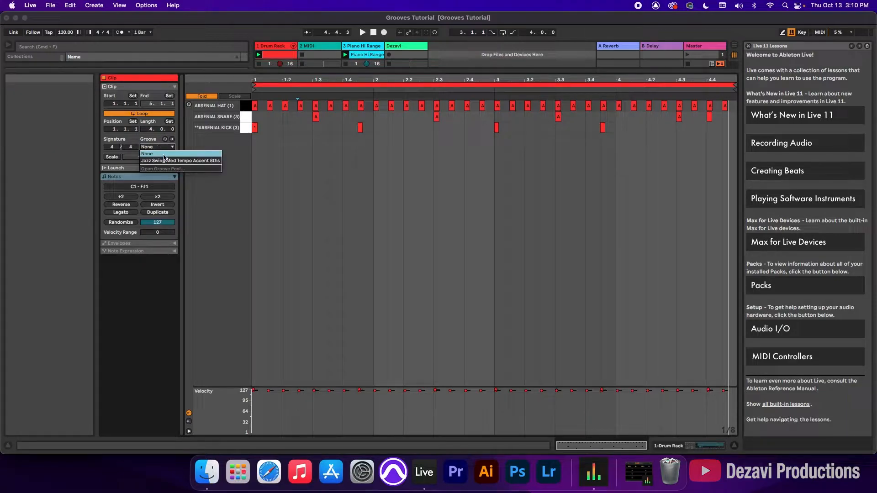
pyautogui.click(167, 160)
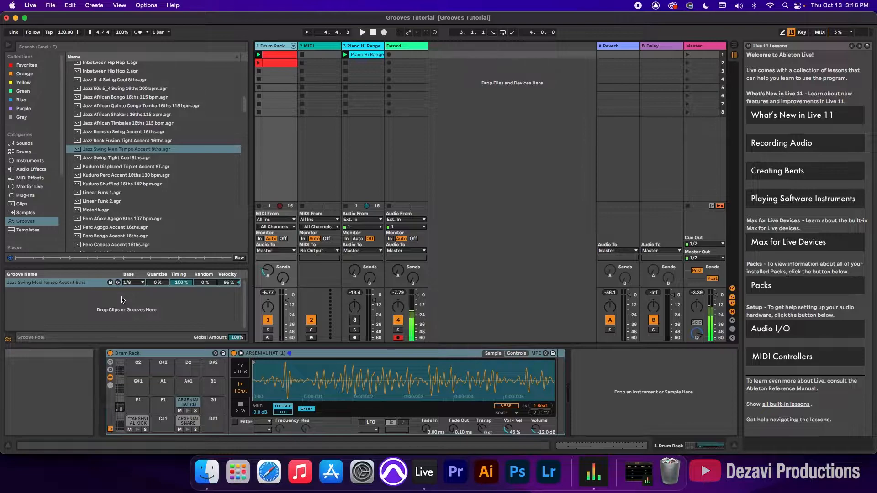
# - Preview the library grooves from Jazz Swing Tight Cool 8ths through Kuduro Shuffled 16ths 142 bpm
pyautogui.click(109, 158)
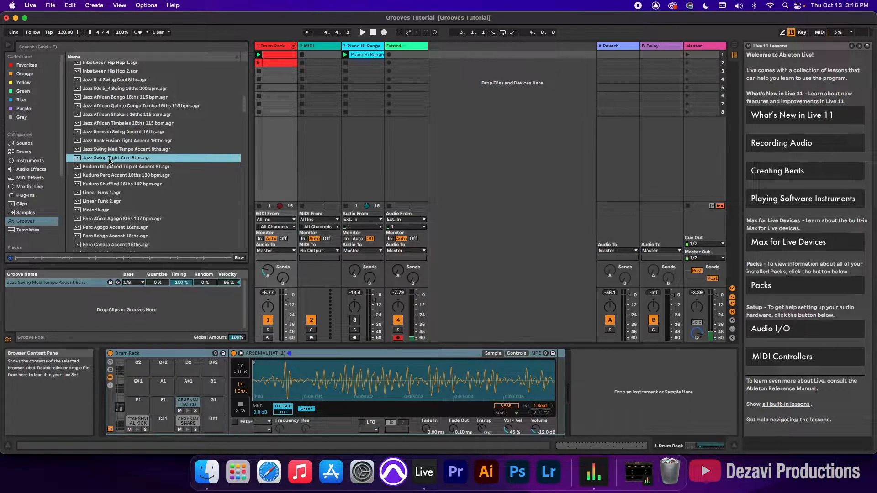
pyautogui.press('Down')
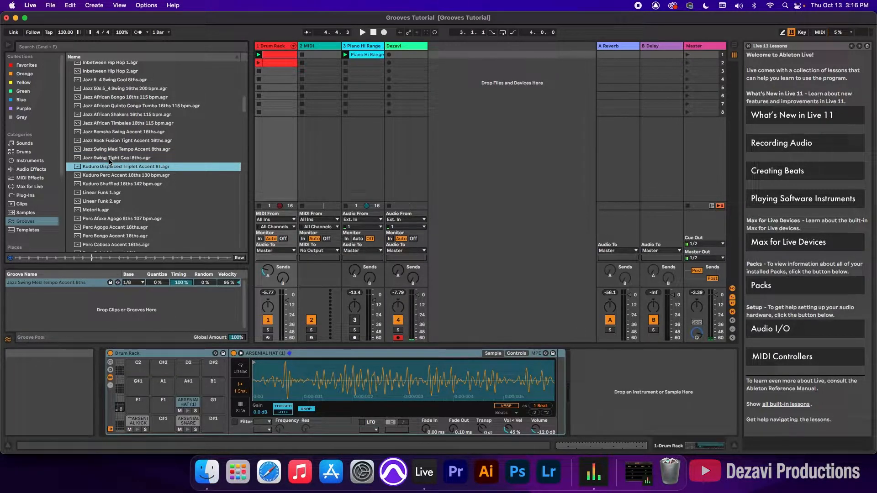
pyautogui.press('Down')
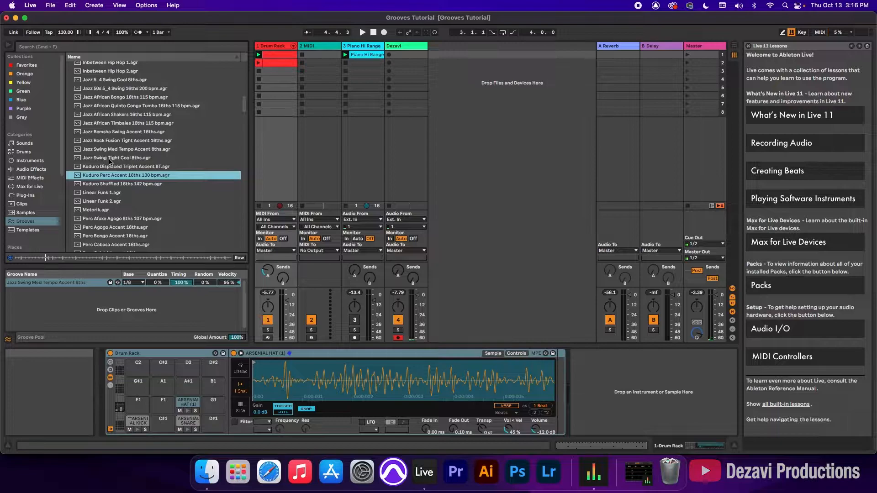
pyautogui.press('Down')
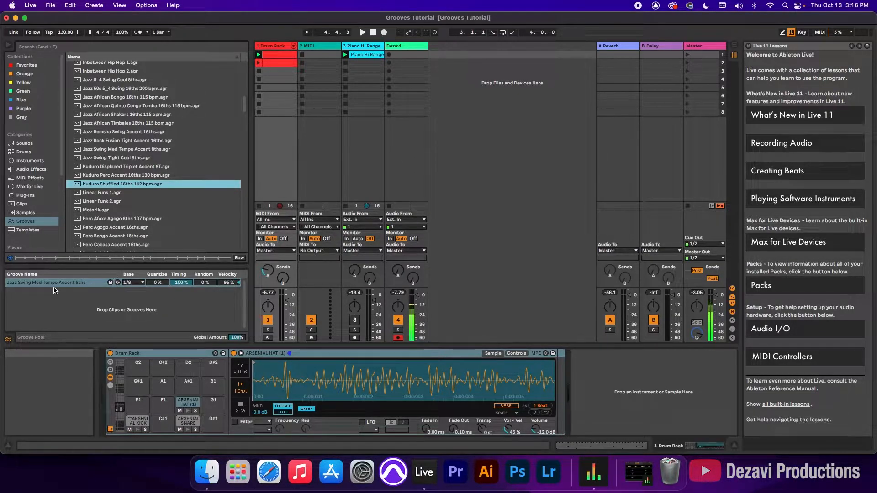
# - Place the pooled Jazz Swing groove as a clip in the first slot of the MIDI track and open its notes
pyautogui.click(68, 283)
pyautogui.click(318, 54)
pyautogui.moveTo(318, 51); pyautogui.dragTo(319, 55)
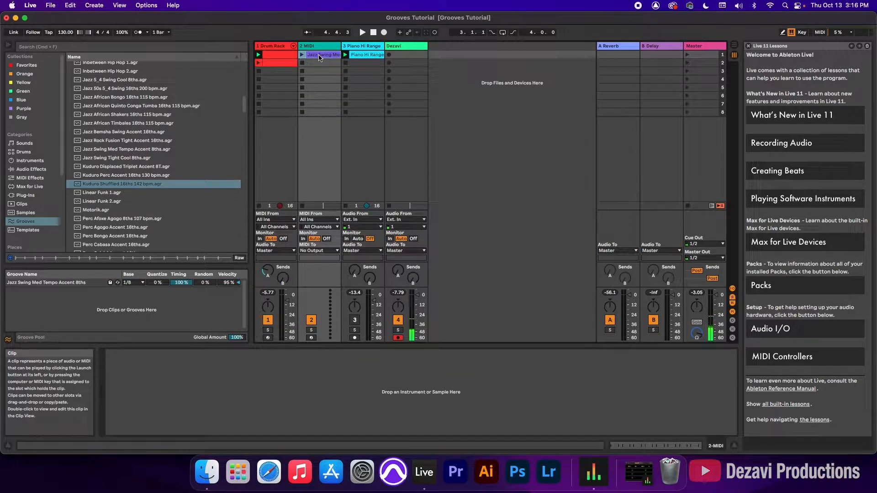
pyautogui.doubleClick(319, 55)
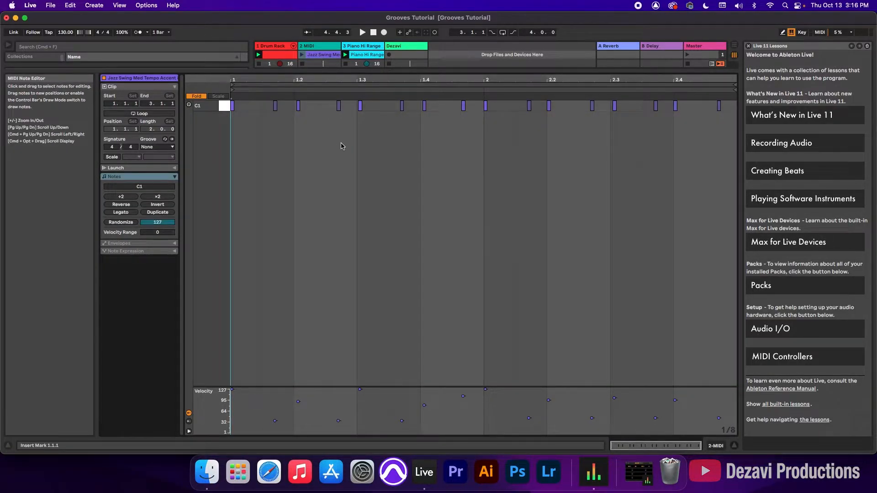
pyautogui.press('+')
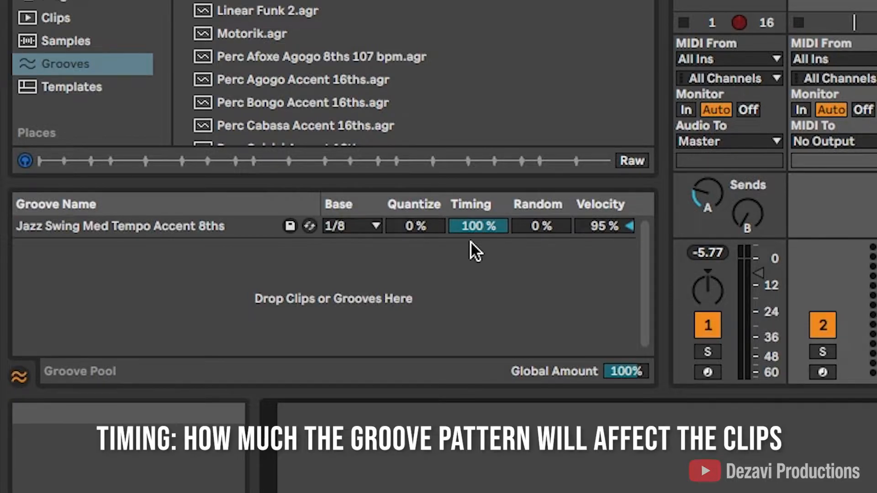
# - Compare the drum playback with the pooled groove's Timing alternating between 0% and 100%, ending at 0%
pyautogui.moveTo(469, 224); pyautogui.dragTo(469, 320)
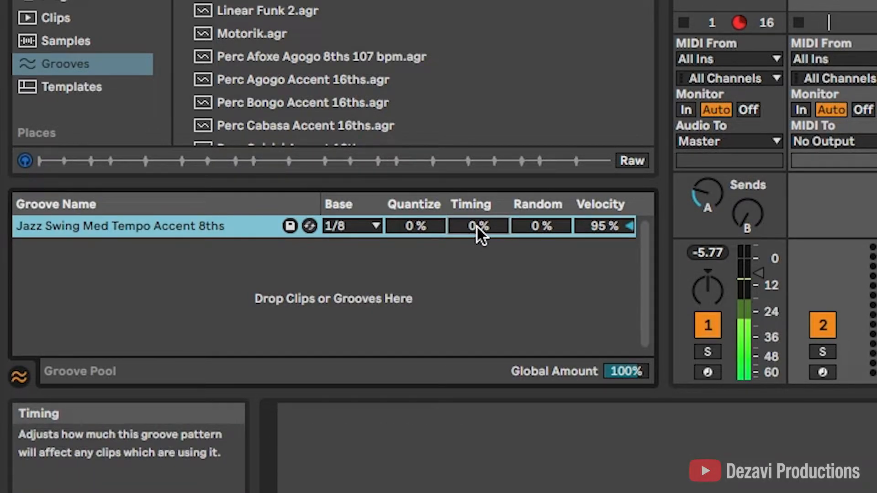
pyautogui.moveTo(477, 227); pyautogui.dragTo(477, 138)
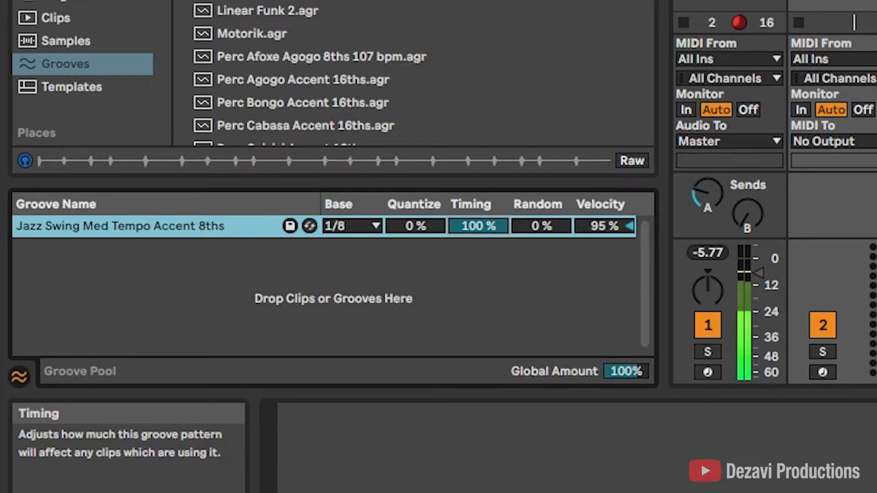
pyautogui.moveTo(477, 227); pyautogui.dragTo(477, 315)
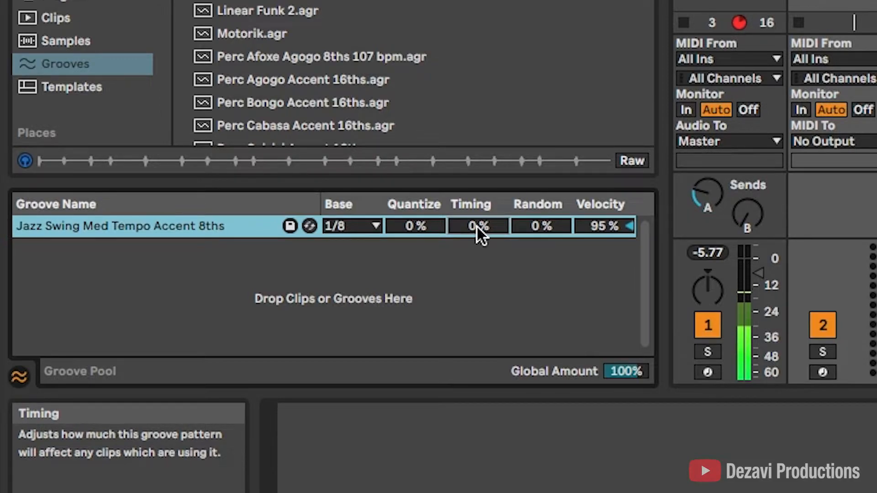
pyautogui.moveTo(473, 227); pyautogui.dragTo(473, 136)
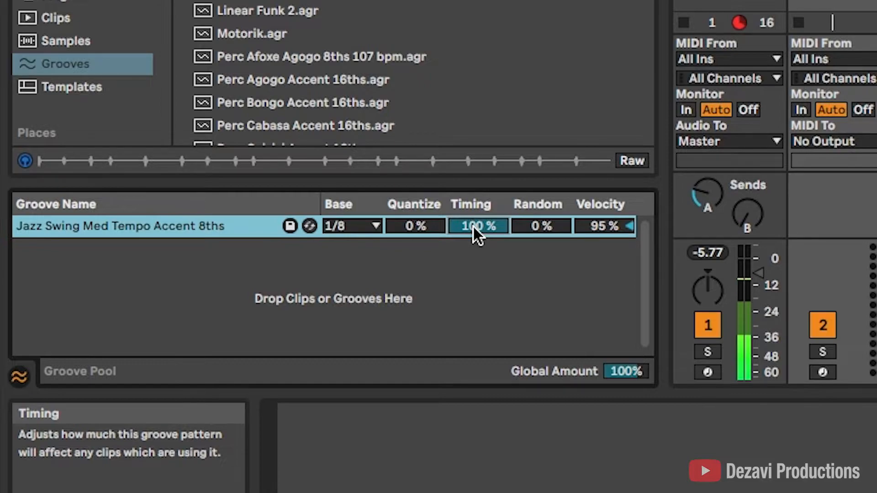
pyautogui.moveTo(473, 226); pyautogui.dragTo(523, 228)
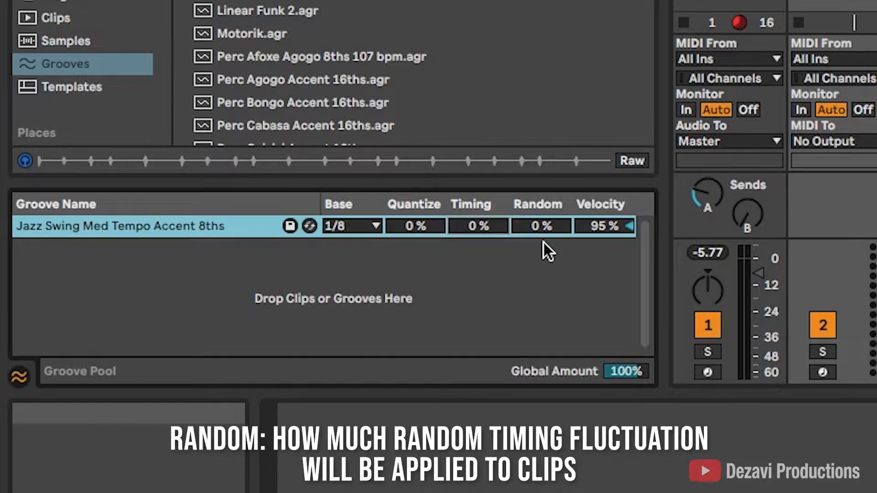
# - Set the pooled groove's Timing to 27%, Random to 9% and Velocity to 80%, trying Random at 21% and 92% first
pyautogui.moveTo(480, 230); pyautogui.dragTo(470, 214)
pyautogui.moveTo(525, 229); pyautogui.dragTo(525, 219)
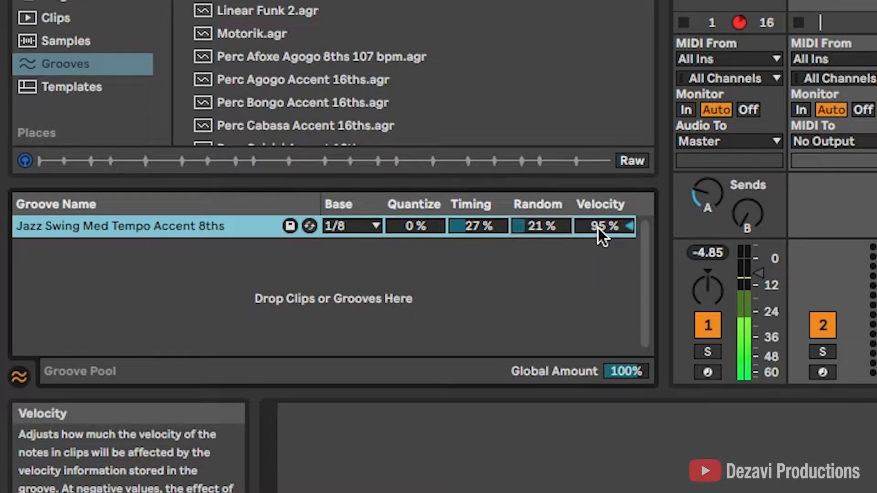
pyautogui.moveTo(535, 227); pyautogui.dragTo(536, 197)
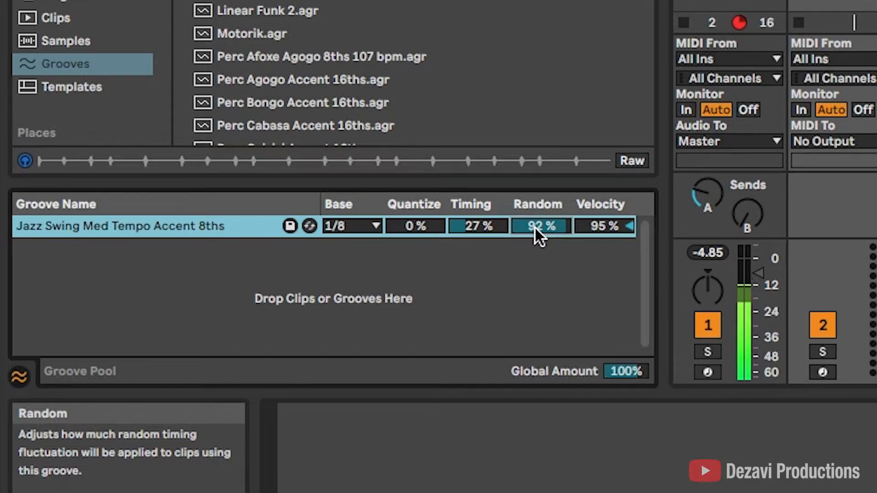
pyautogui.moveTo(535, 227); pyautogui.dragTo(536, 265)
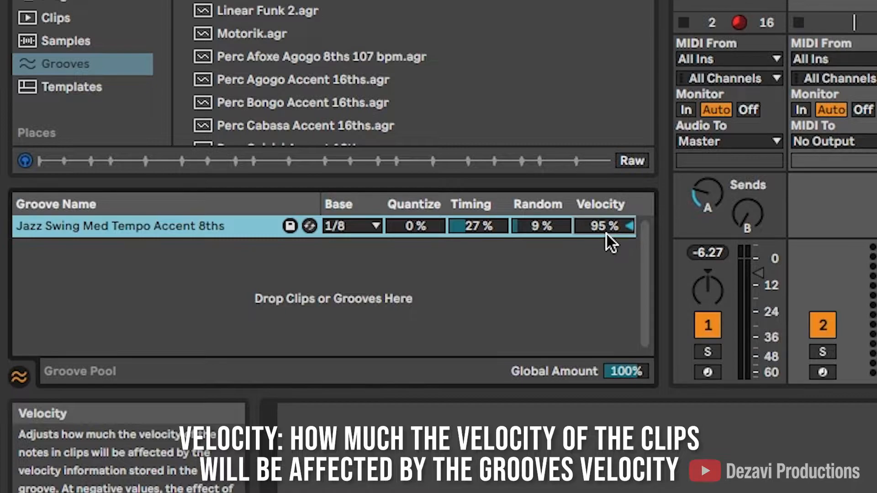
pyautogui.moveTo(599, 223)
pyautogui.mouseDown()
pyautogui.moveTo(599, 313)
pyautogui.moveTo(599, 230)
pyautogui.mouseUp()
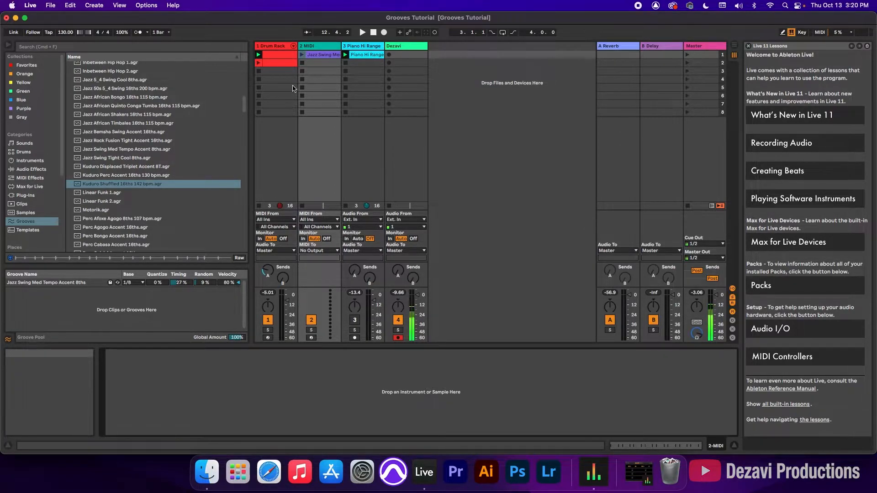
# - Check the first Drum Rack clip's notes and set the pooled groove to Timing 44%, Random 26% and Velocity 44%
pyautogui.doubleClick(285, 55)
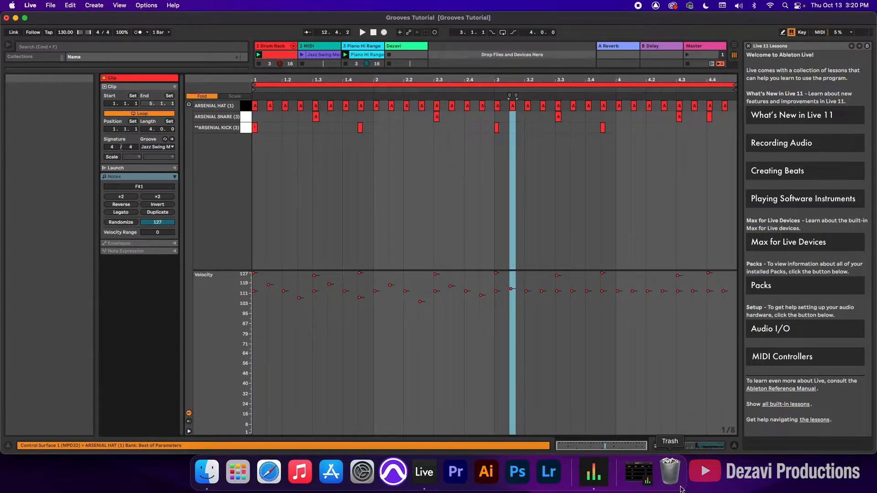
pyautogui.click(671, 446)
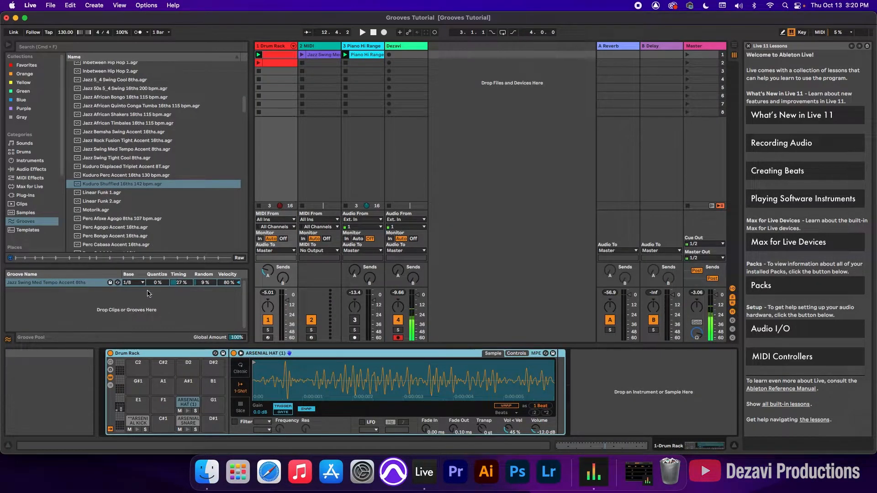
pyautogui.moveTo(178, 282); pyautogui.dragTo(228, 297)
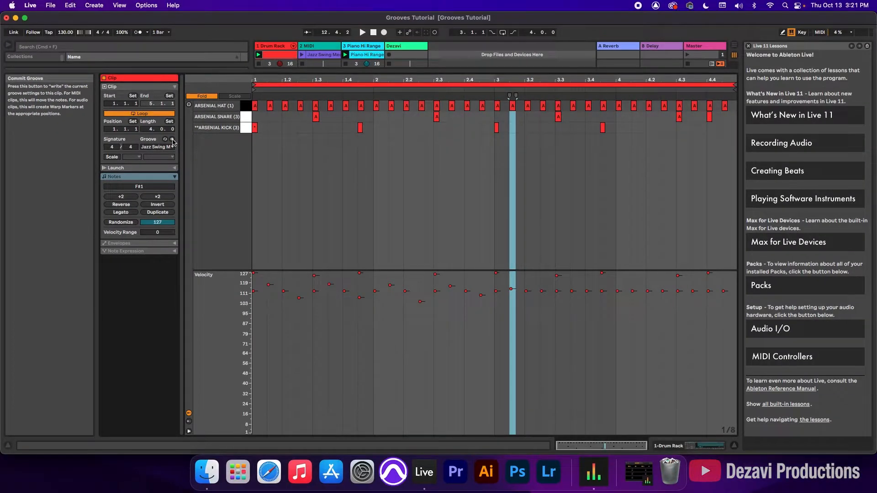
# - Commit the Jazz Swing groove to the Drum Rack clip's notes and undo the commit
pyautogui.click(173, 140)
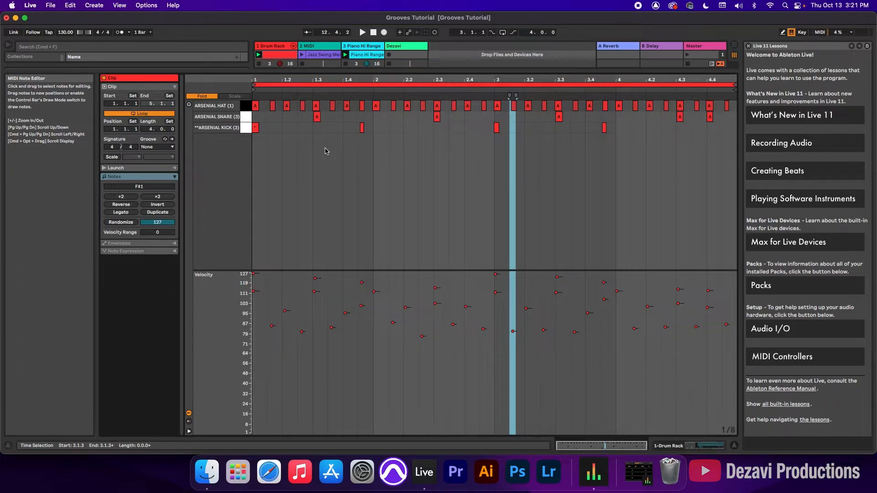
pyautogui.press('super+z')
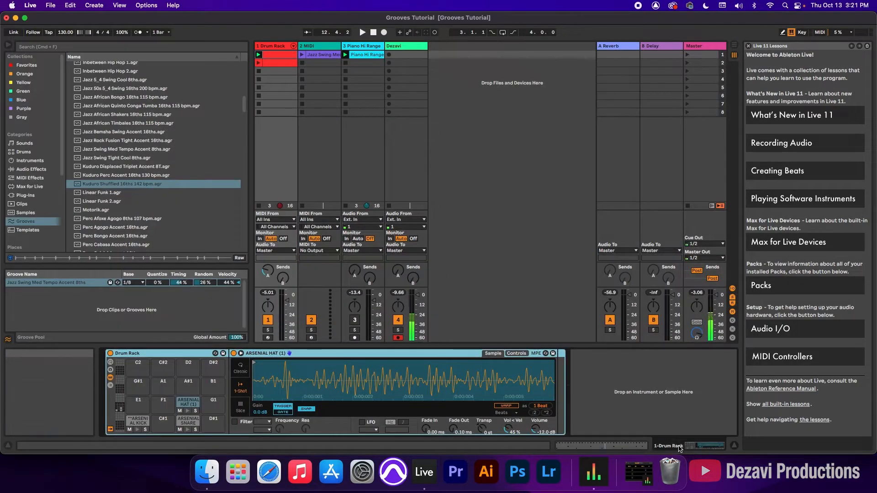
# - Hot-swap the pooled groove for Jazz Swing Tight Cool 8ths and set its Timing to 45% and Random to 26%
pyautogui.click(118, 283)
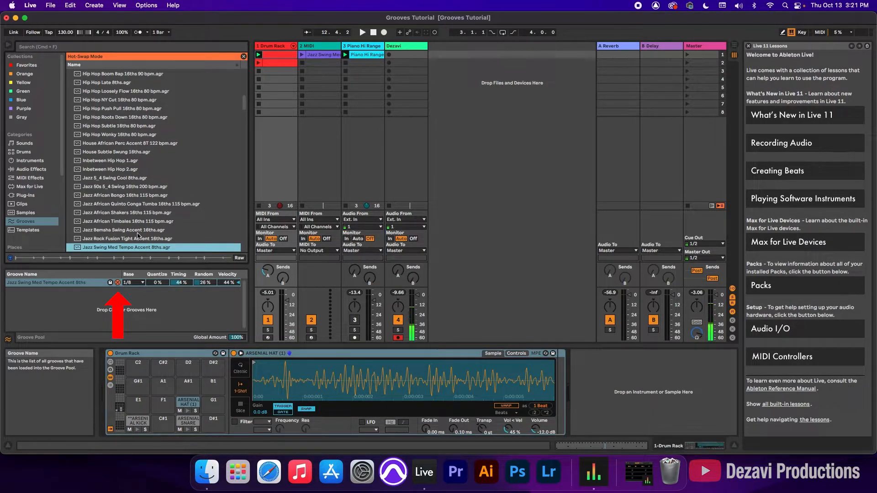
pyautogui.scroll(-1, 151, 235)
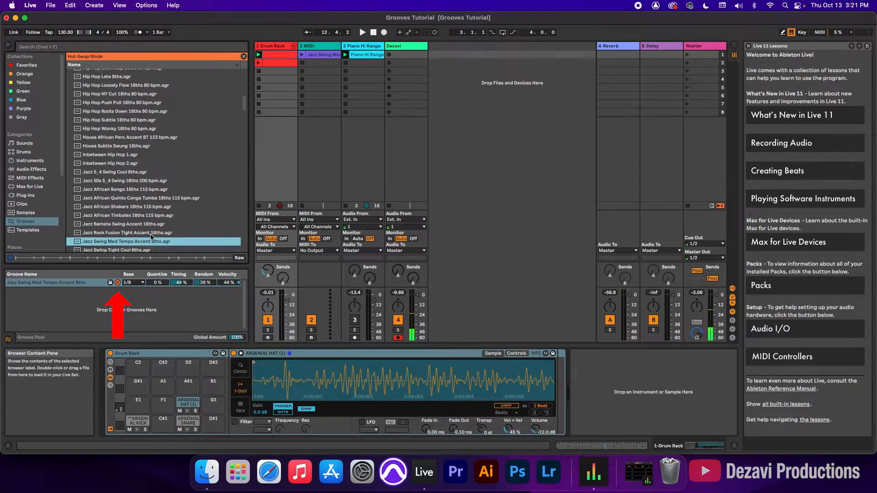
pyautogui.scroll(-3, 152, 236)
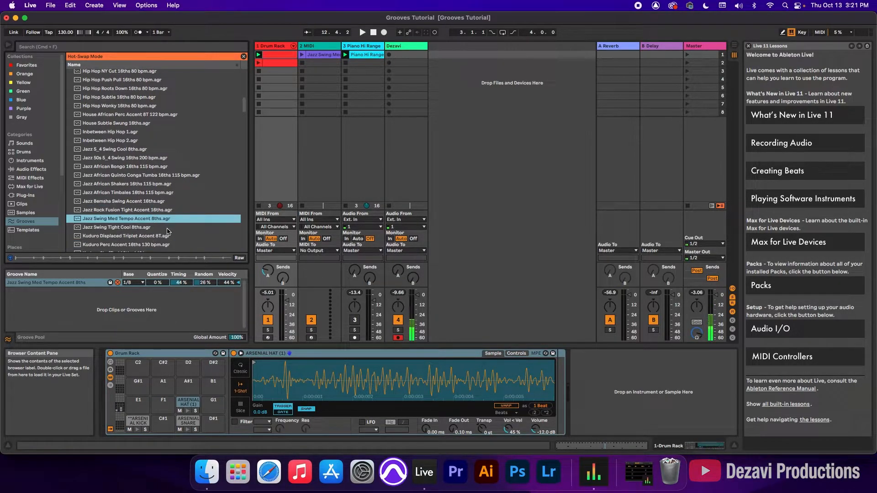
pyautogui.doubleClick(117, 228)
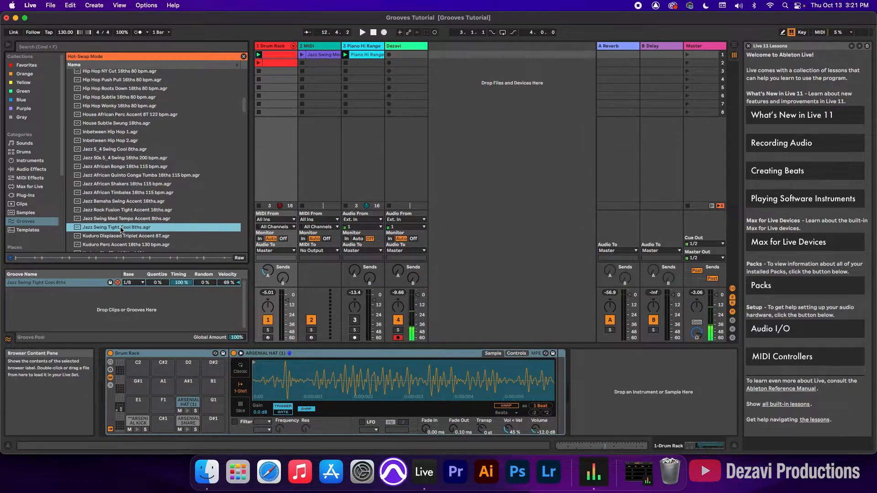
pyautogui.click(117, 283)
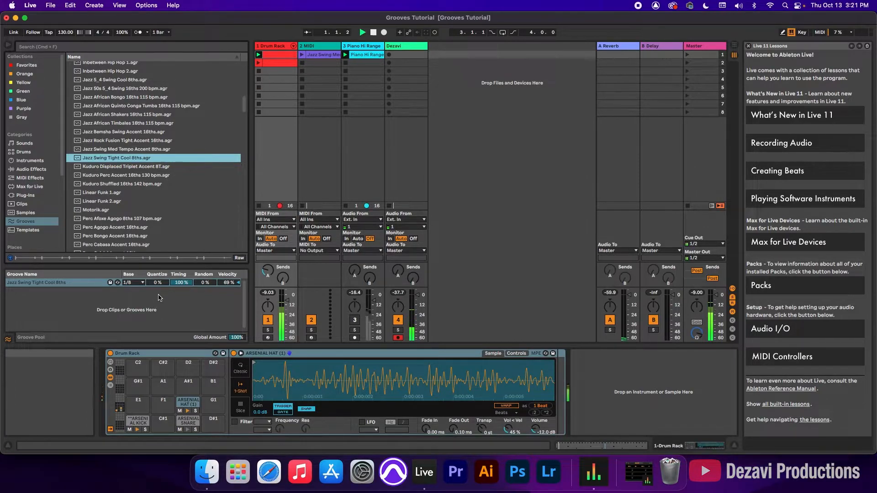
pyautogui.moveTo(202, 286); pyautogui.dragTo(182, 300)
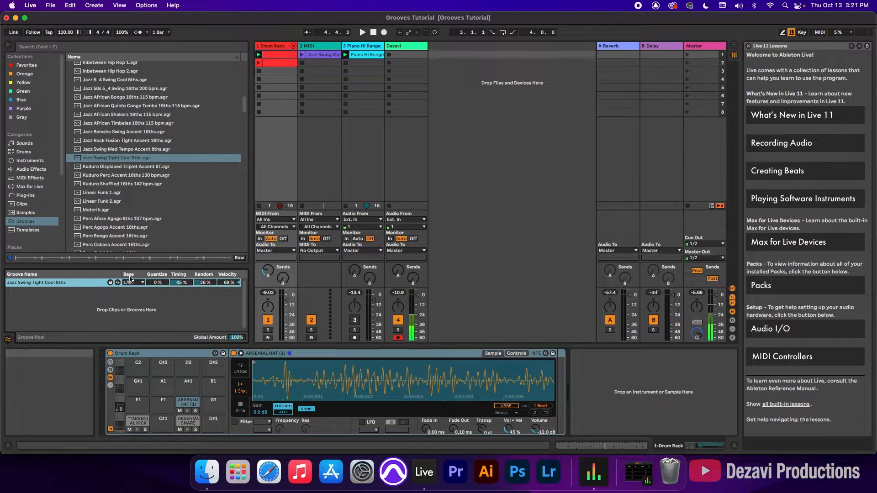
# - Apply the Jazz Swing Med Tempo Accent 8ths groove to the Piano Hi Range clip, muting the Drum Rack track and unmuting the piano track
pyautogui.click(110, 149)
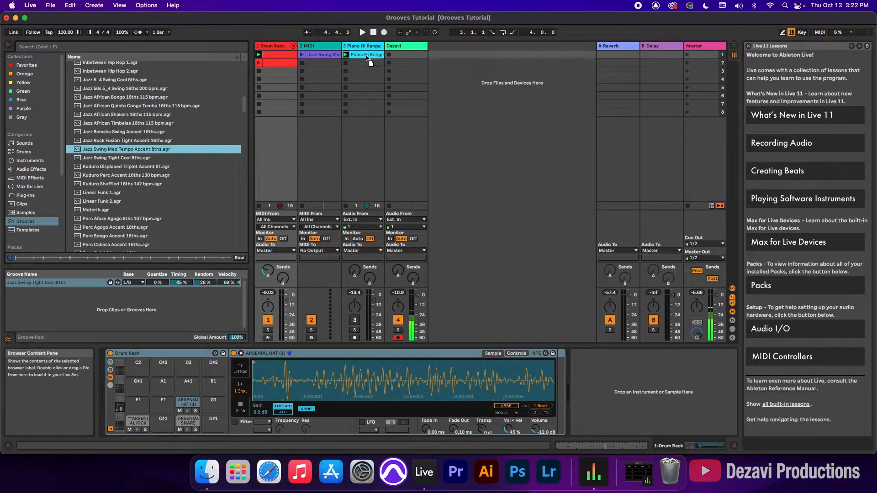
pyautogui.moveTo(366, 56); pyautogui.dragTo(365, 56)
pyautogui.click(269, 320)
pyautogui.click(357, 321)
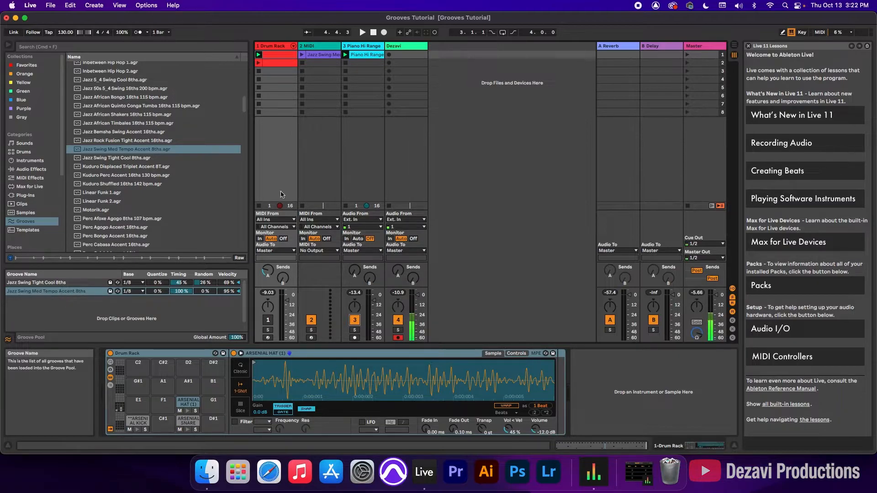
# - Compare the piano playback with the Jazz Swing Med Tempo groove at 100% Timing and with its Timing and Velocity at 0%
pyautogui.press('space')
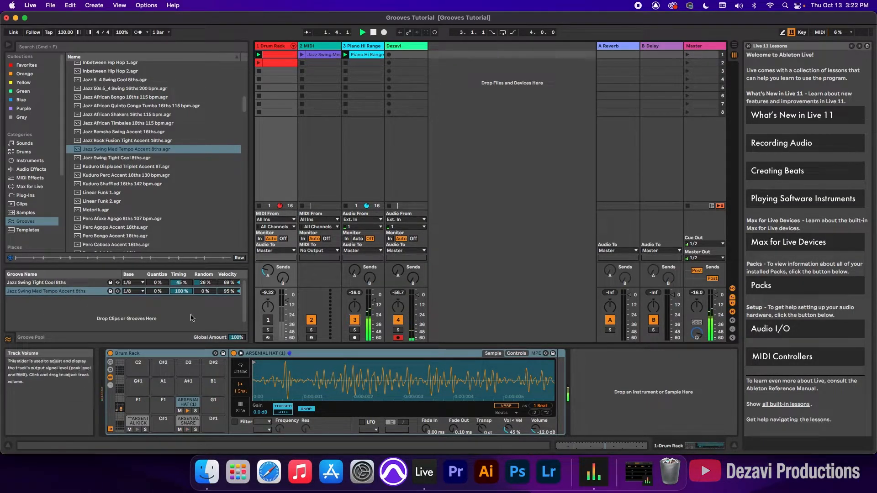
pyautogui.press('space')
pyautogui.moveTo(182, 291); pyautogui.dragTo(182, 337)
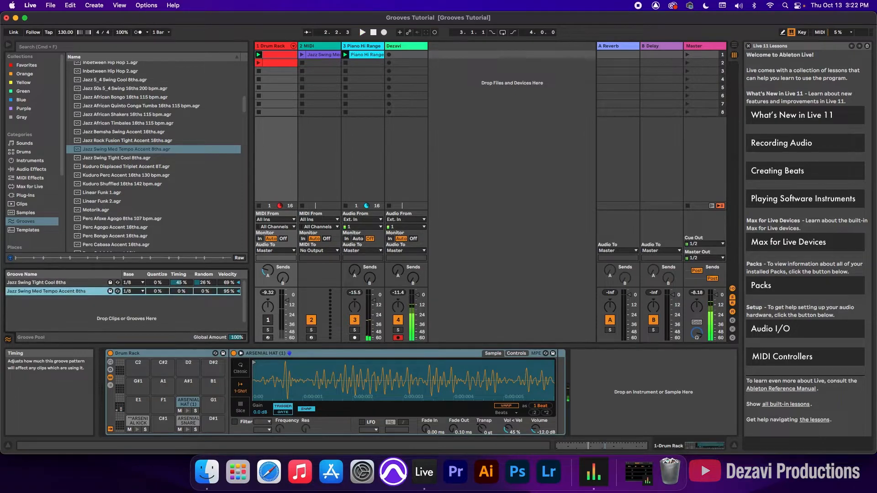
pyautogui.moveTo(229, 290); pyautogui.dragTo(230, 336)
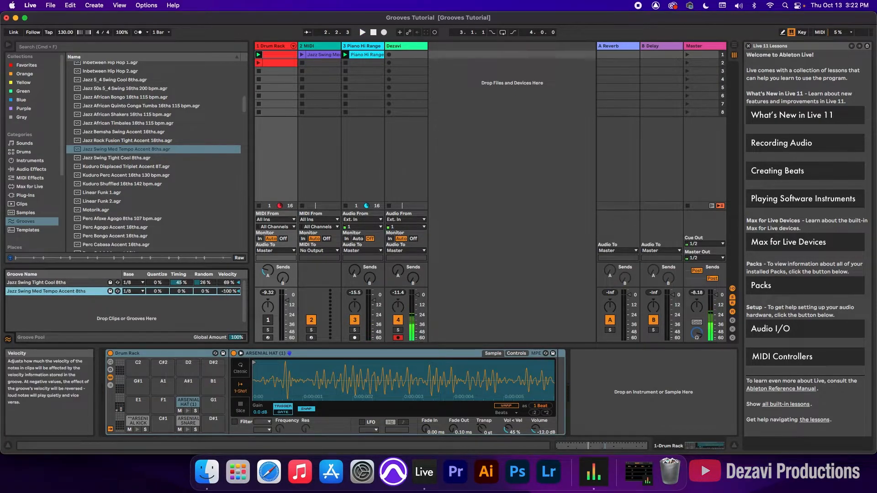
pyautogui.press('space')
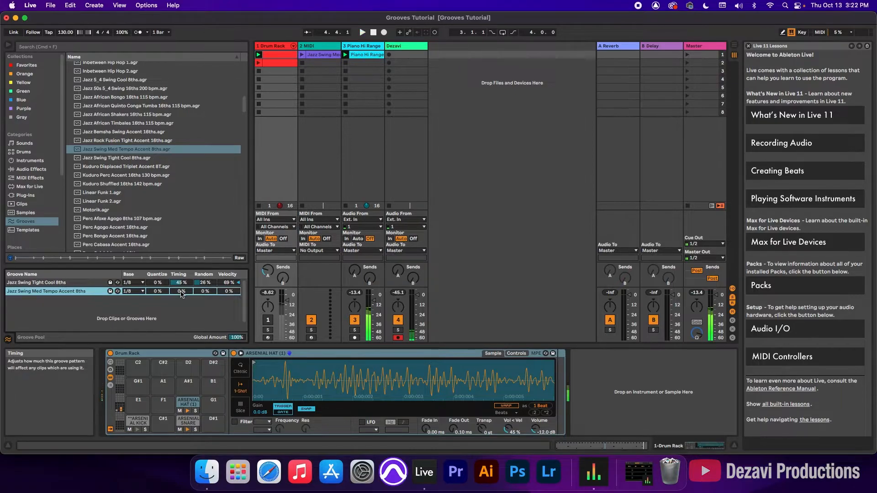
# - Set the Jazz Swing Med Tempo groove to Timing 12%, Random 9% and Velocity 3%, trying 86%, 45% and 25% first
pyautogui.moveTo(181, 296); pyautogui.dragTo(181, 291)
pyautogui.moveTo(181, 291); pyautogui.dragTo(206, 291)
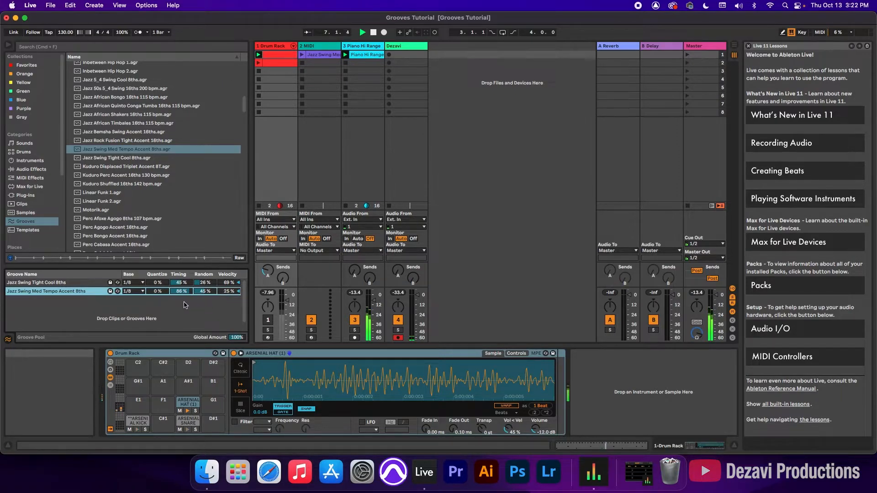
pyautogui.moveTo(181, 293)
pyautogui.mouseDown()
pyautogui.moveTo(181, 310)
pyautogui.moveTo(227, 295)
pyautogui.moveTo(187, 300)
pyautogui.mouseUp()
pyautogui.press('space')
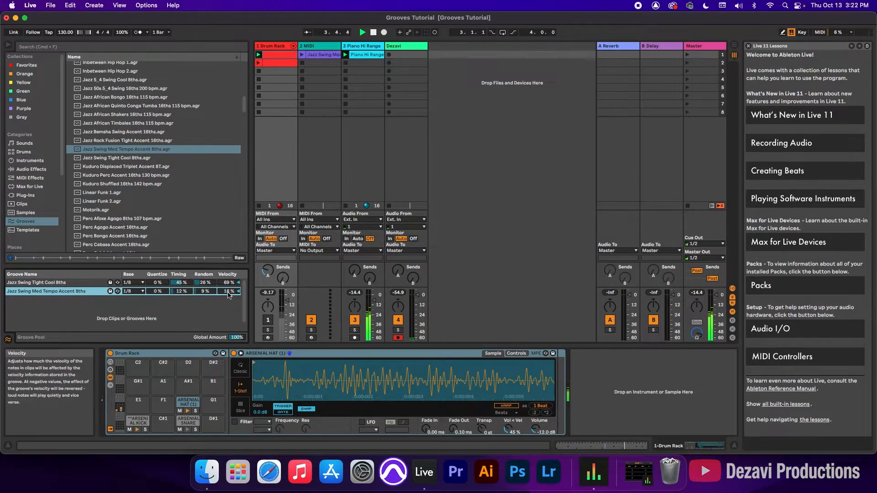
pyautogui.moveTo(228, 291); pyautogui.dragTo(229, 289)
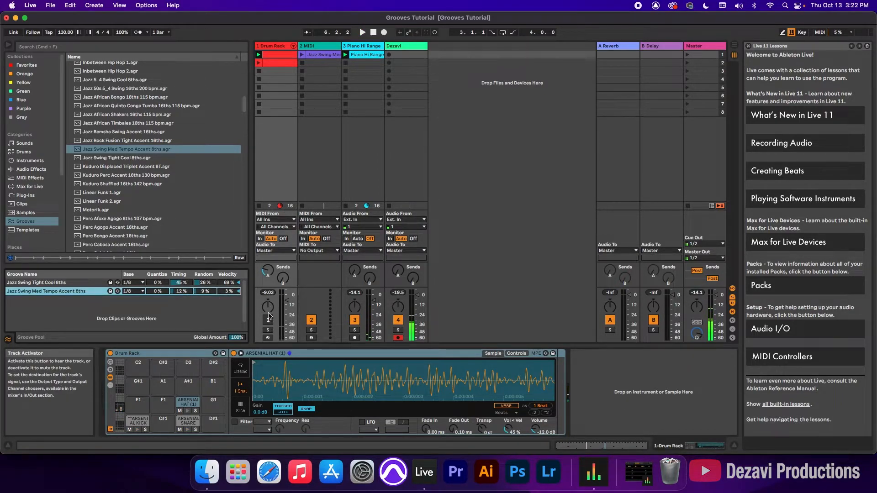
# - Assign the Jazz Swing Med Tempo Accent 8ths groove to the first Drum Rack clip
pyautogui.doubleClick(271, 56)
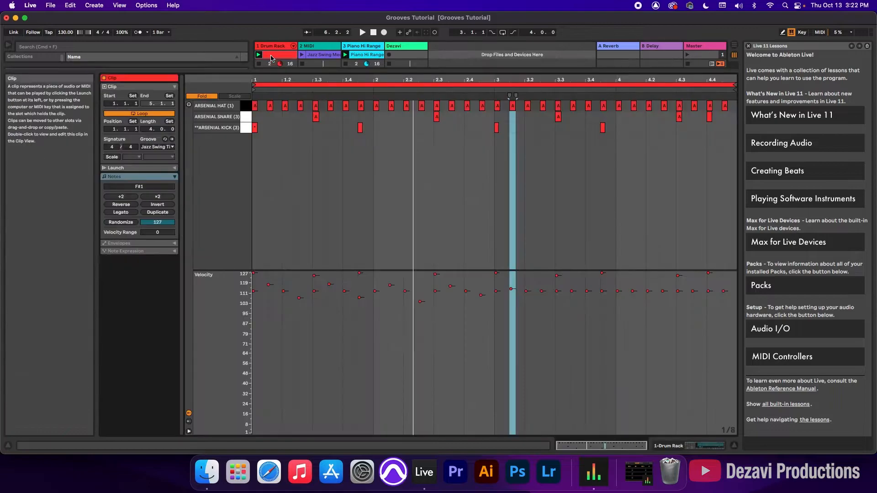
pyautogui.click(157, 146)
pyautogui.click(178, 168)
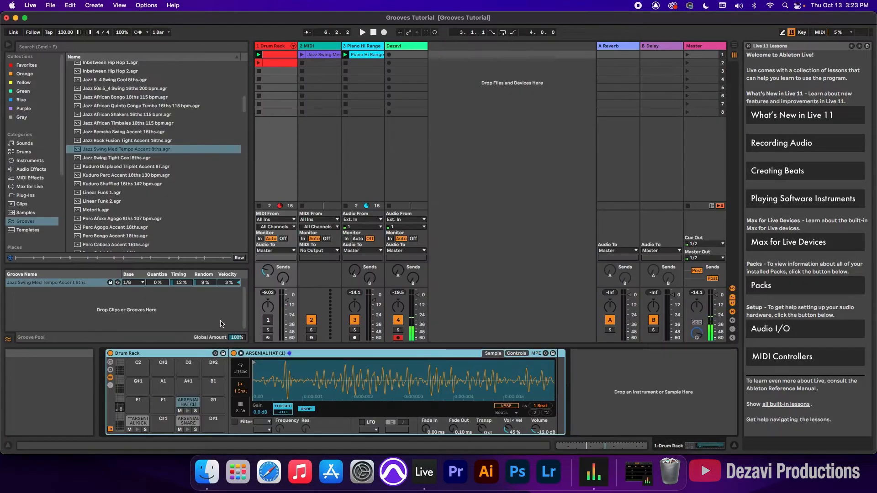
# - Unmute the Drum Rack track and set the shared groove's Timing to 38% during playback, trying 15% first
pyautogui.click(269, 321)
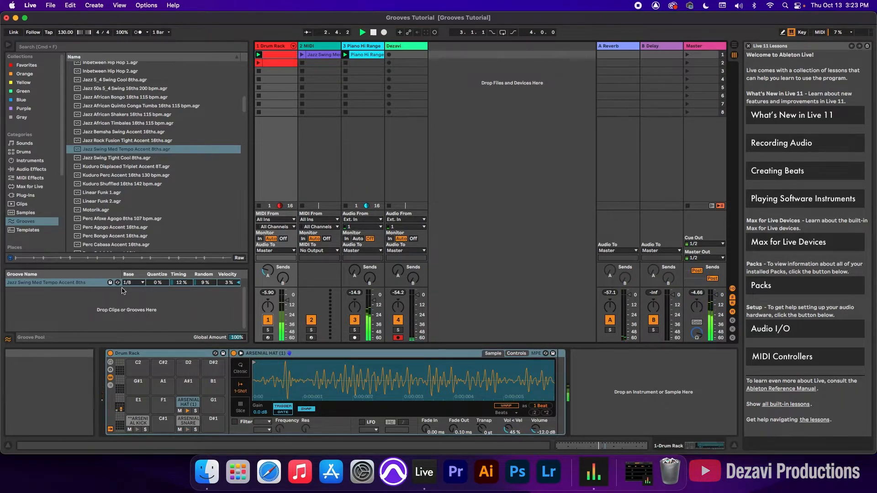
pyautogui.moveTo(177, 287); pyautogui.dragTo(178, 286)
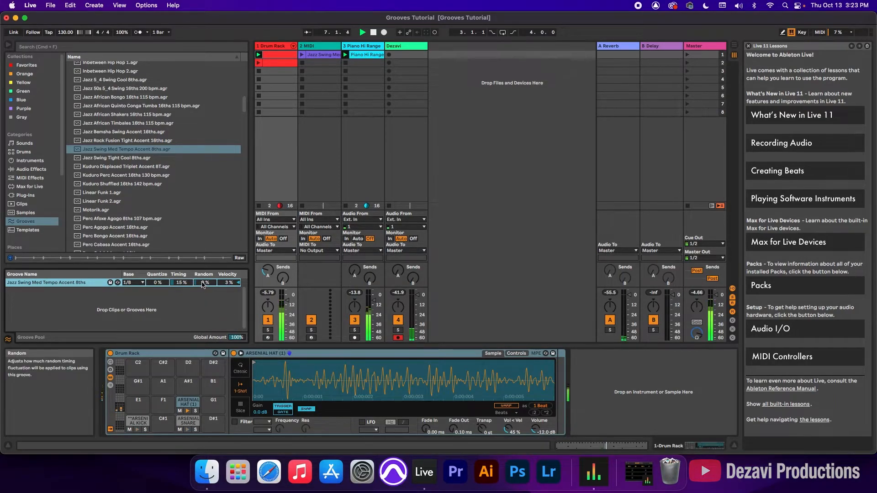
pyautogui.moveTo(179, 284); pyautogui.dragTo(181, 265)
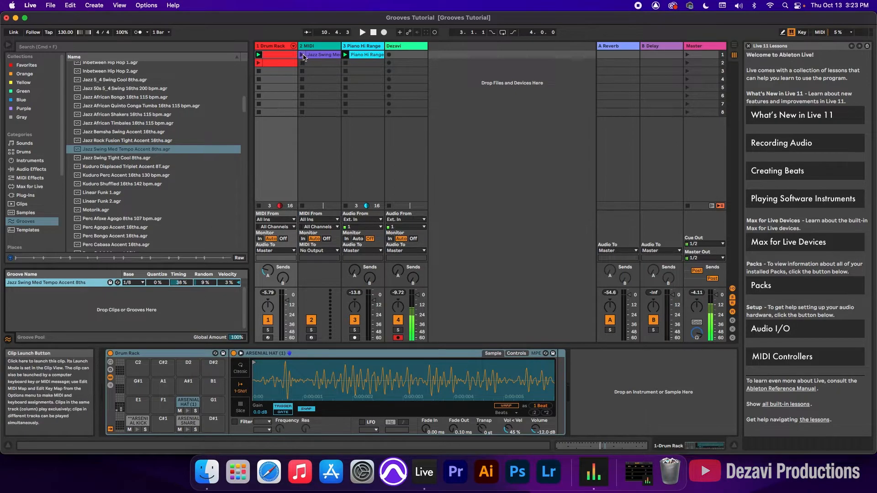
# - In the Jazz Swing MIDI clip, shift the second, third and fifth notes slightly and lower the velocities of the third and fifth, the fifth to 105
pyautogui.click(319, 48)
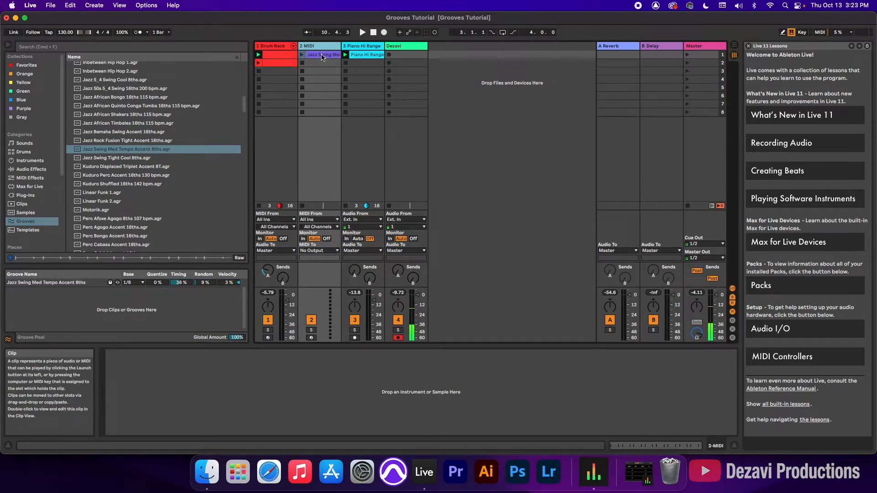
pyautogui.doubleClick(322, 55)
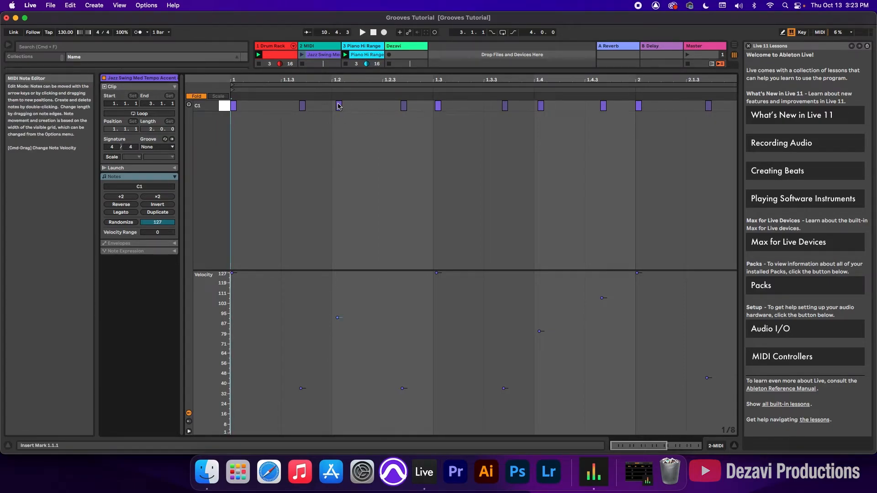
pyautogui.moveTo(339, 106); pyautogui.dragTo(297, 107)
pyautogui.moveTo(342, 317); pyautogui.dragTo(343, 342)
pyautogui.moveTo(434, 276); pyautogui.dragTo(435, 302)
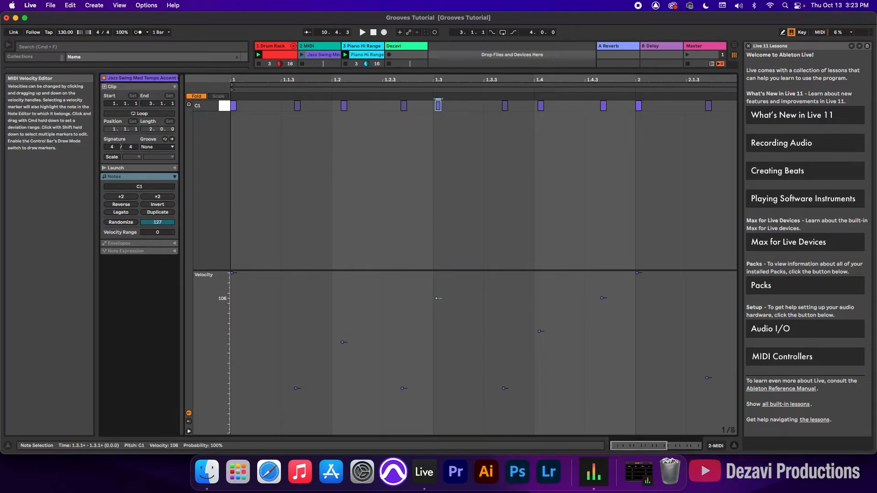
pyautogui.moveTo(434, 108); pyautogui.dragTo(433, 109)
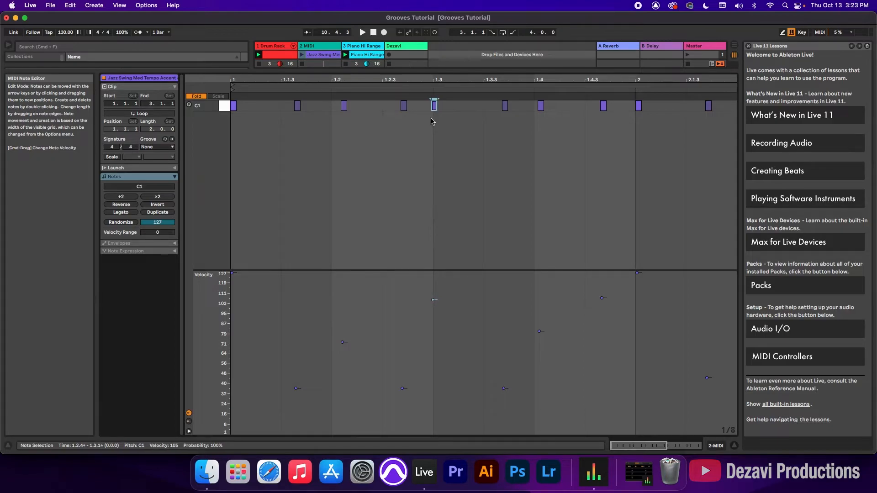
# - Add the edited Jazz Swing MIDI clip to the Groove Pool as a new groove
pyautogui.click(716, 446)
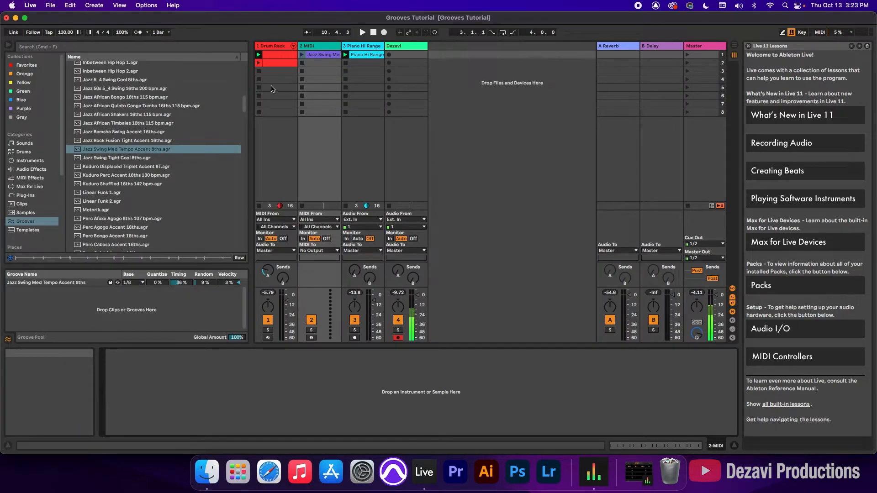
pyautogui.click(319, 56)
pyautogui.moveTo(318, 56); pyautogui.dragTo(68, 306)
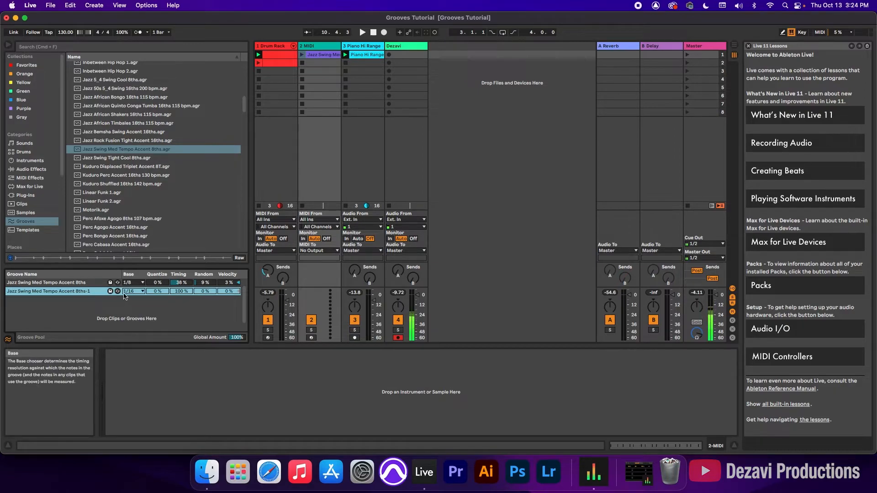
# - Set the Piano Hi Range clip's groove to None and extract a groove from that clip into the Groove Pool
pyautogui.doubleClick(362, 56)
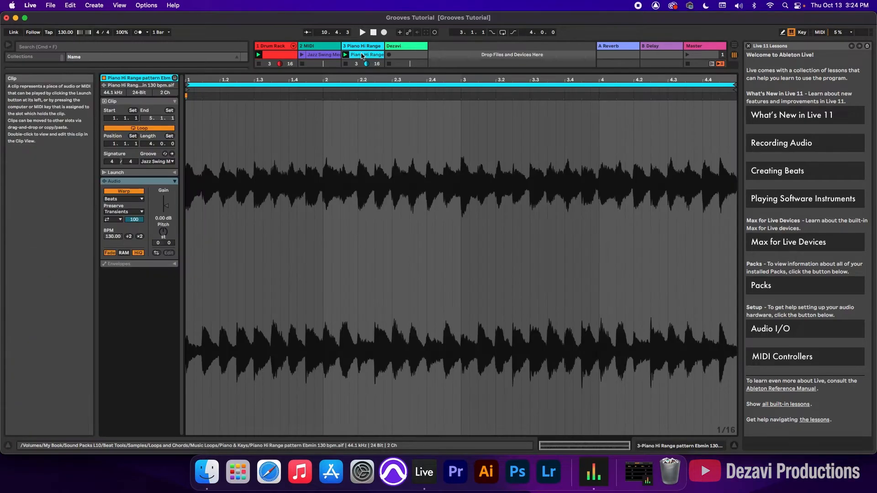
pyautogui.click(157, 163)
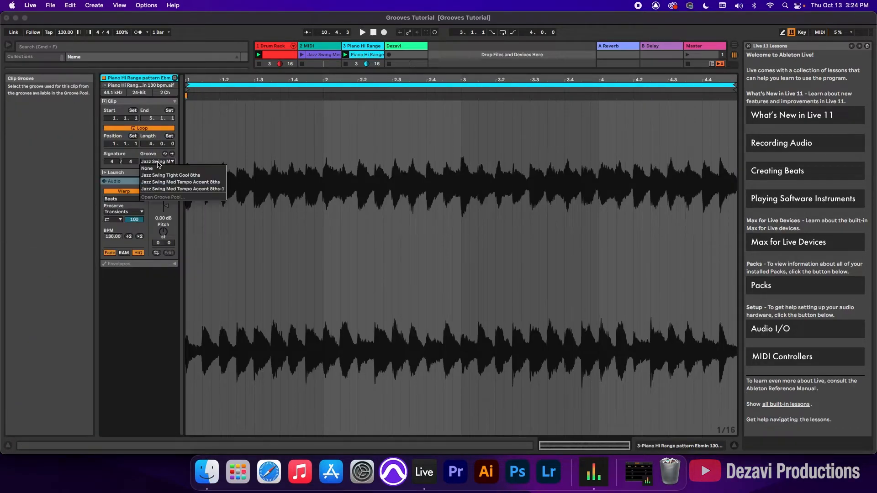
pyautogui.click(171, 169)
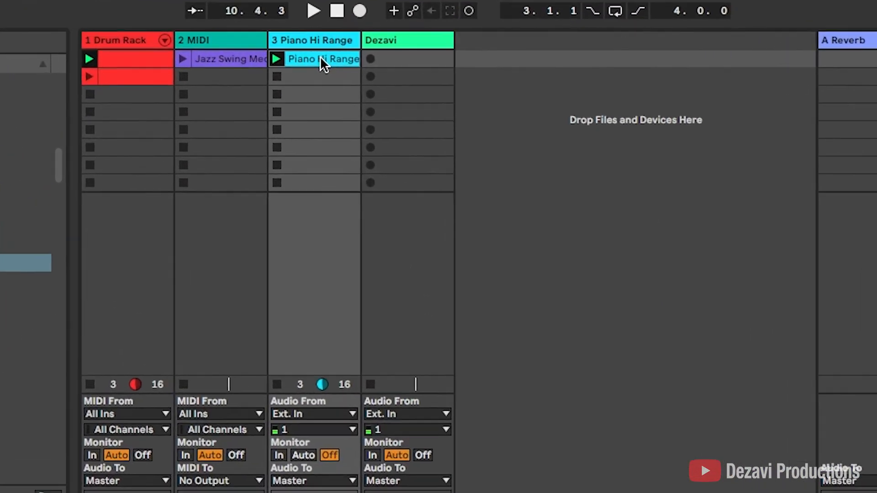
pyautogui.rightClick(366, 54)
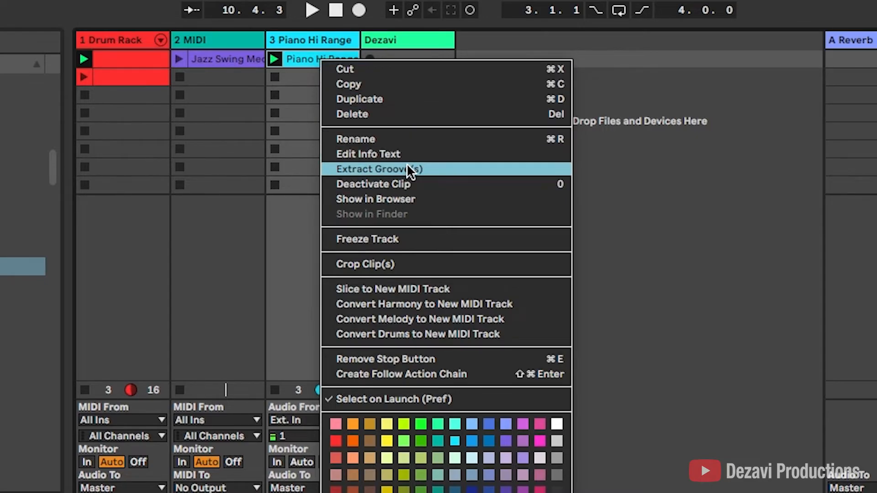
pyautogui.click(425, 169)
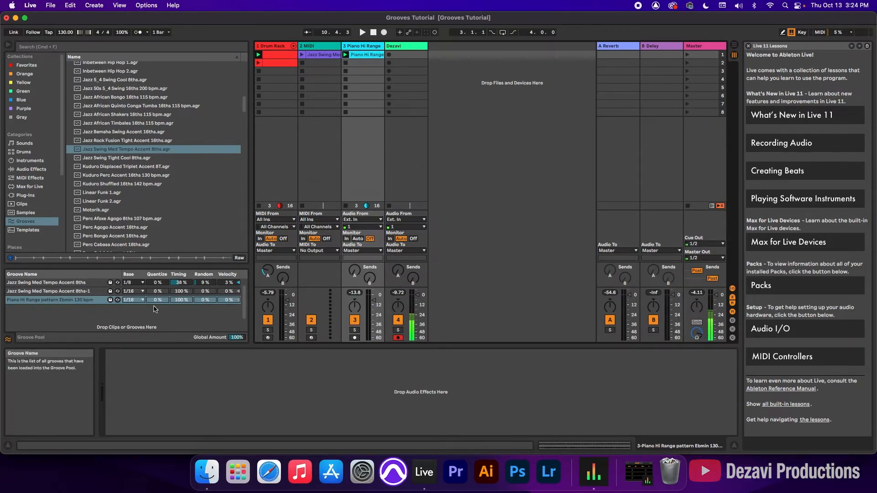
# - Assign the groove extracted from the Piano Hi Range clip to the first Drum Rack clip and start playback
pyautogui.doubleClick(276, 55)
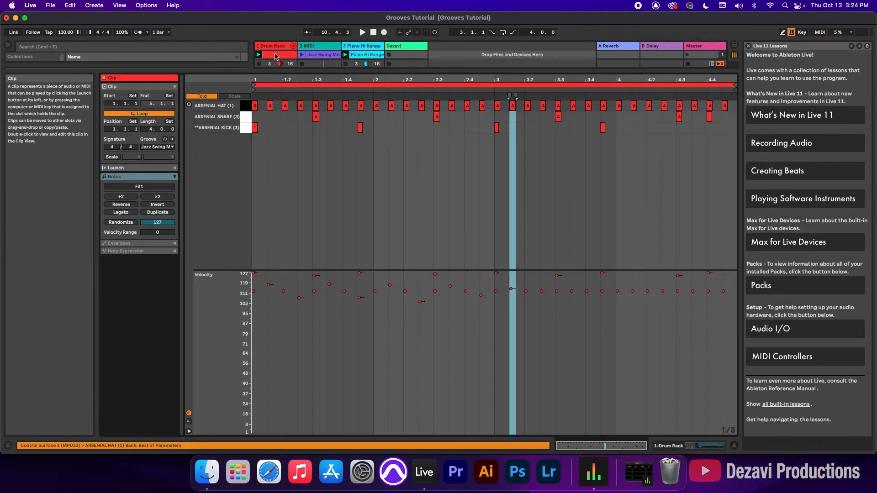
pyautogui.click(157, 146)
pyautogui.click(167, 185)
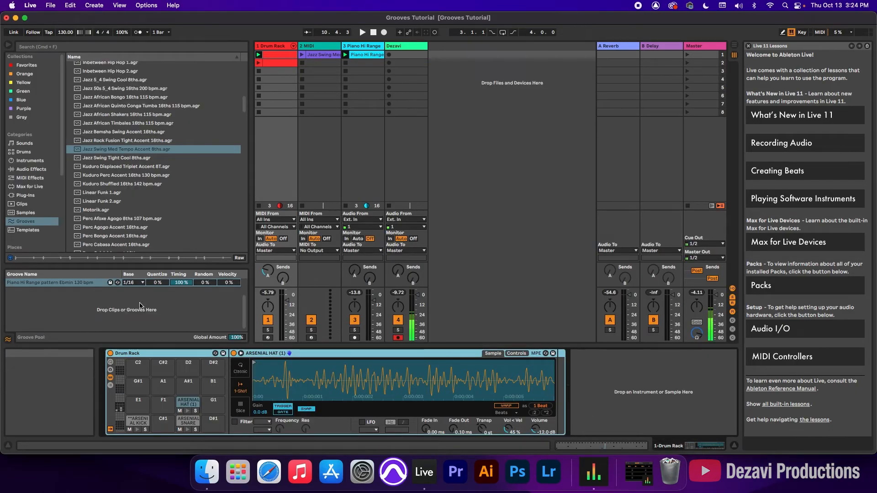
pyautogui.press('space')
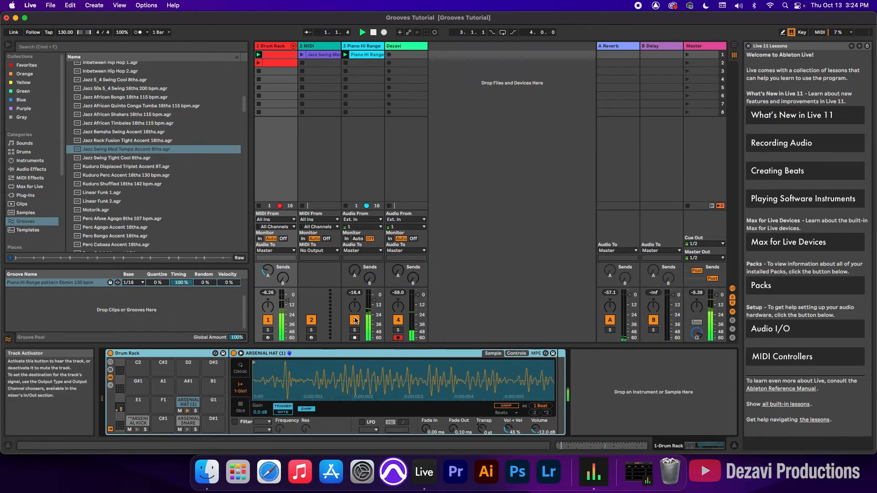